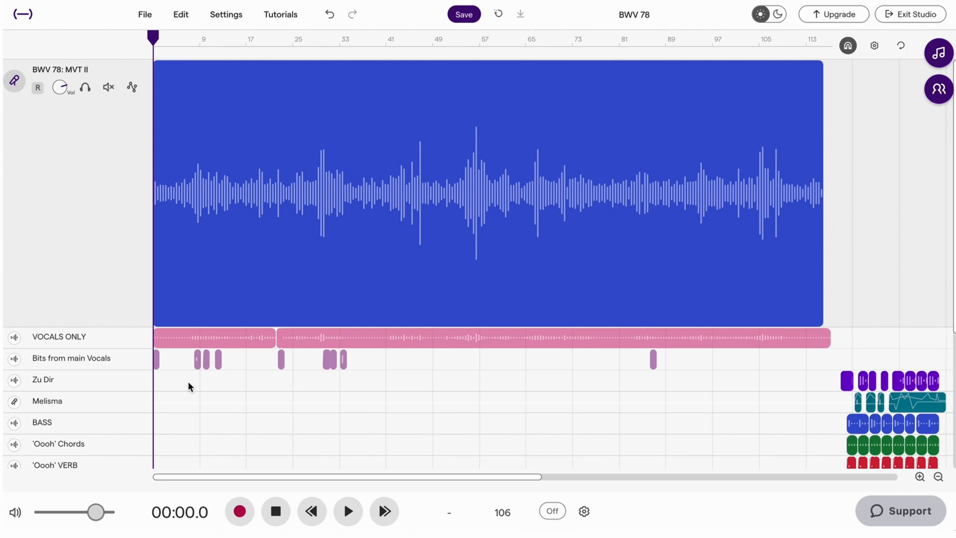
# Play the opening of the BWV 78: MVT II track, stop, and return the playhead to the start
pyautogui.press('space')
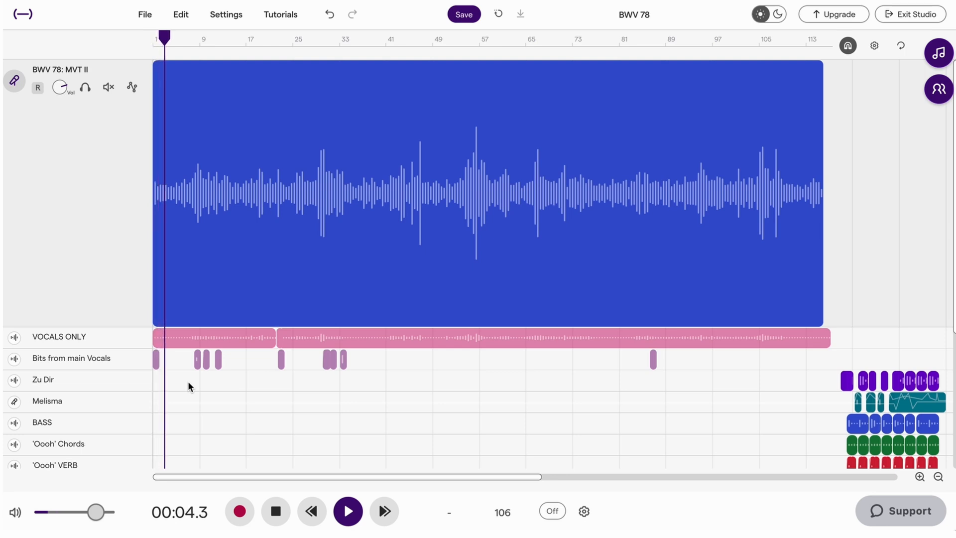
pyautogui.press('space')
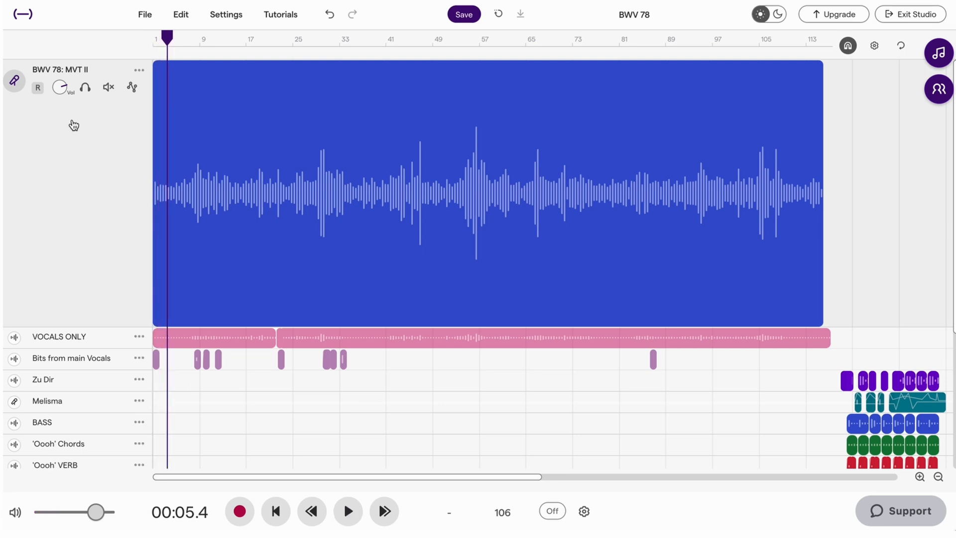
pyautogui.moveTo(167, 39); pyautogui.dragTo(151, 40)
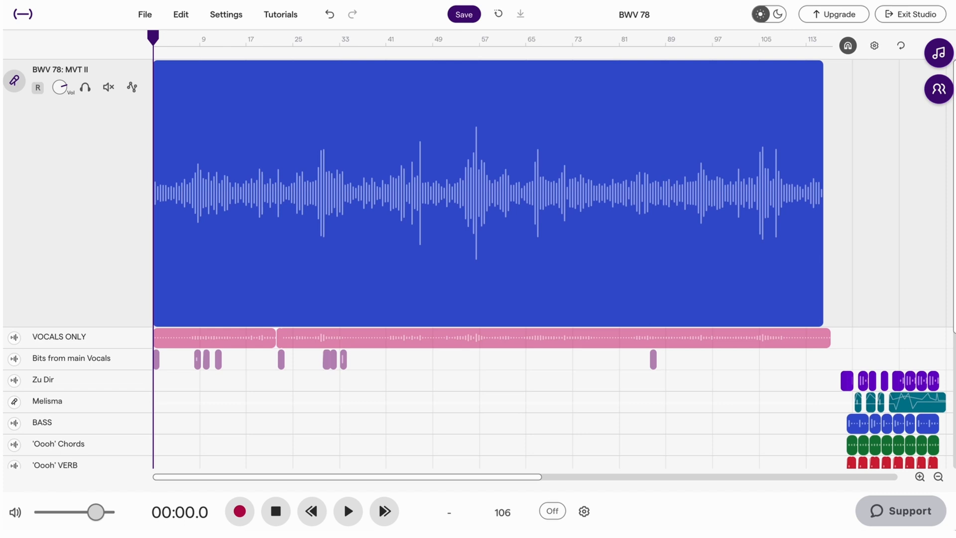
# Delete the MVT II - ARIA DUET clip from the BWV 78: MVT II track
pyautogui.moveTo(209, 113)
pyautogui.moveTo(390, 171)
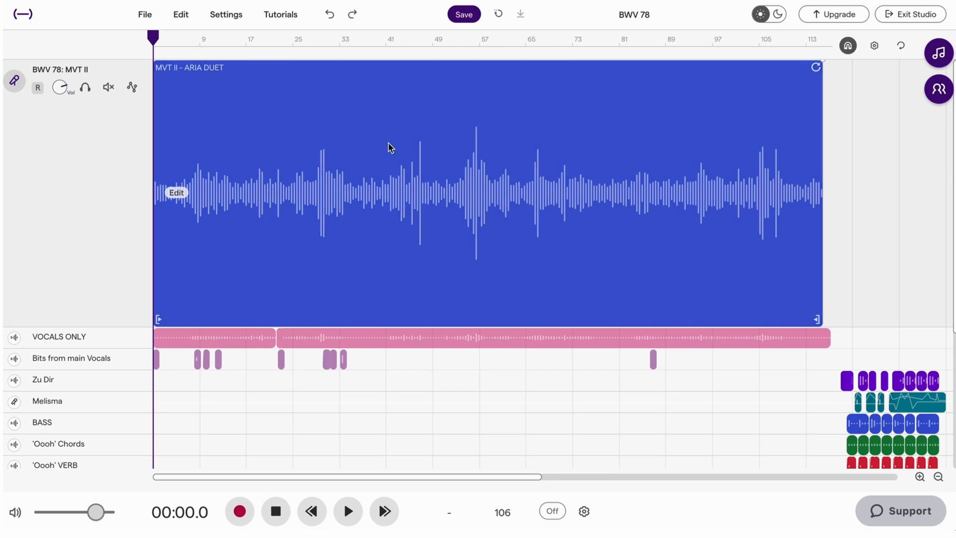
pyautogui.press('Delete')
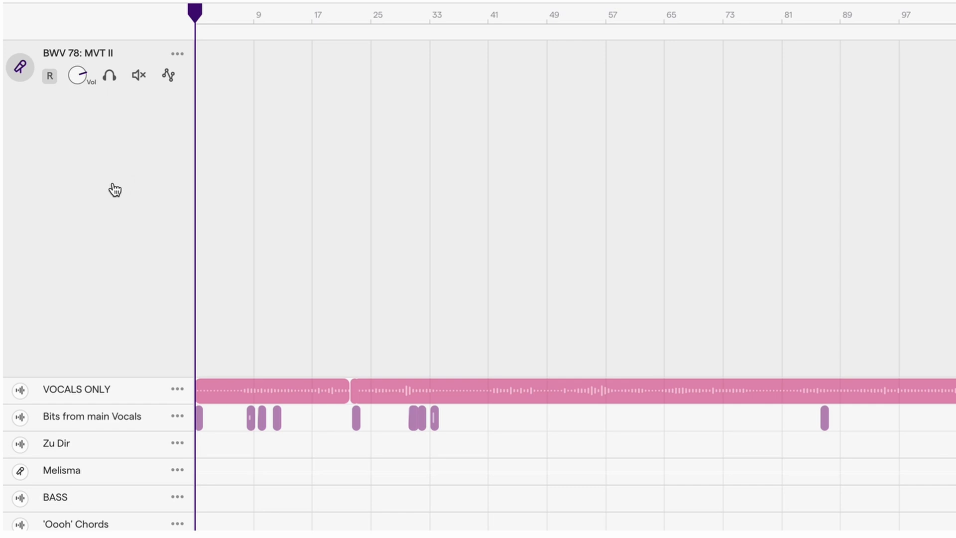
# Import the audio file "BWV 78_Mvt 2_Full track.wav" from the Exported Files folder into the BWV 78: MVT II track
pyautogui.click(179, 56)
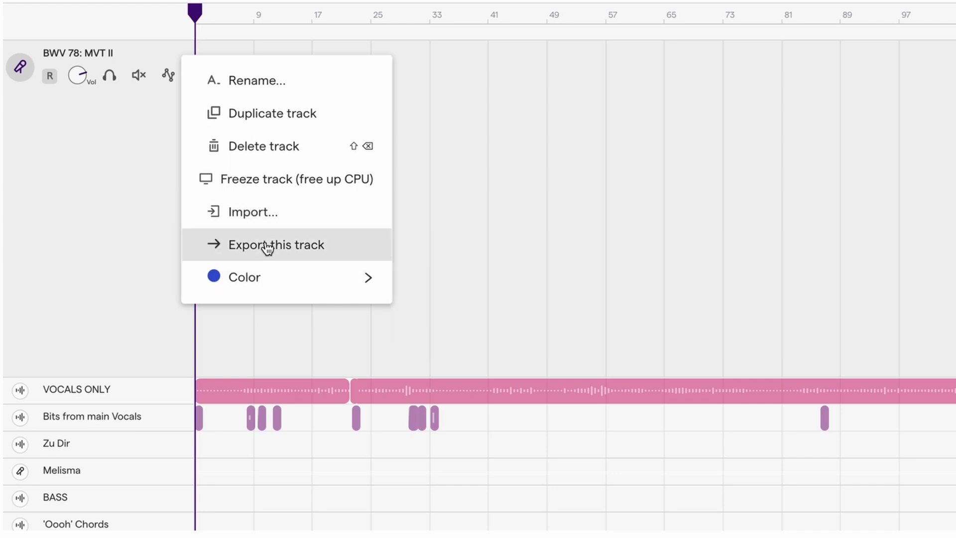
pyautogui.moveTo(248, 271)
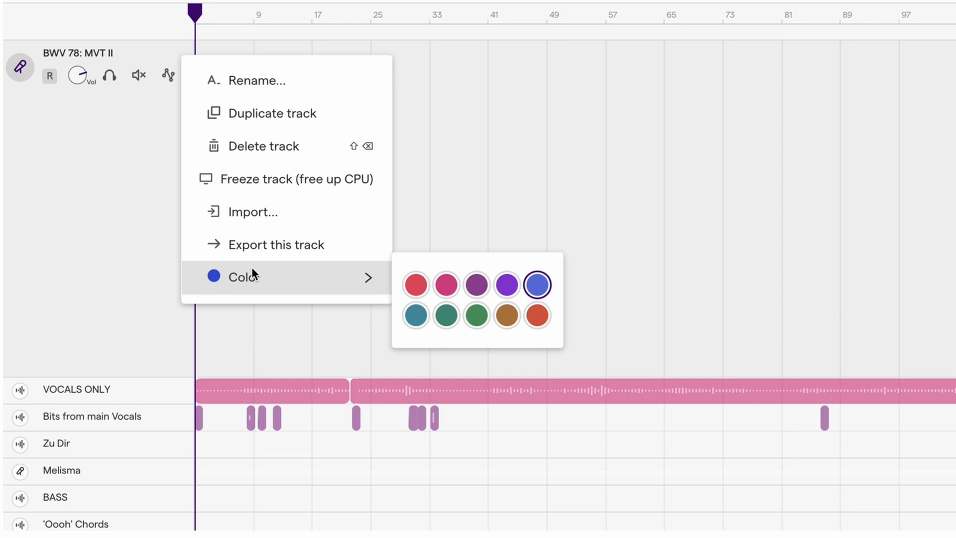
pyautogui.click(243, 213)
pyautogui.click(458, 288)
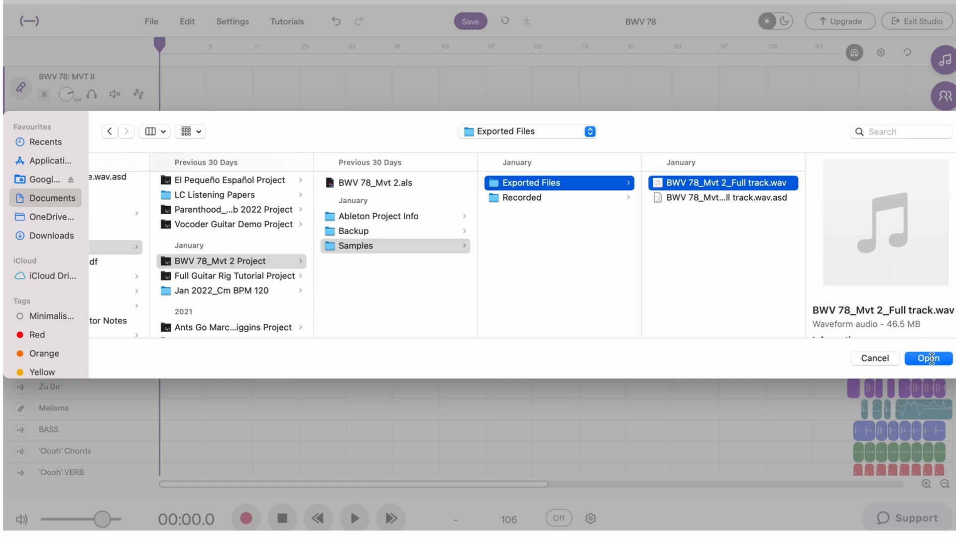
pyautogui.click(929, 357)
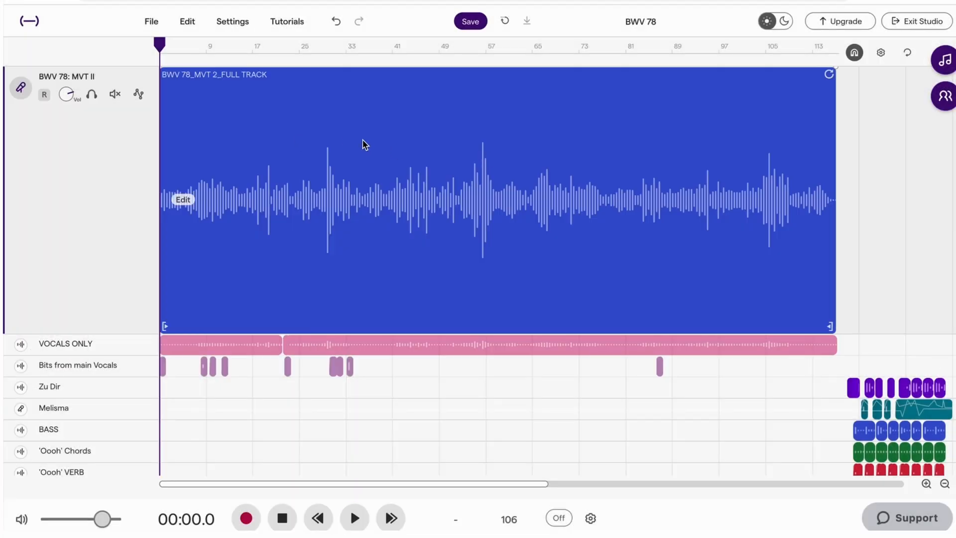
# Play the beginning of the imported full-track clip, stop, and return the playhead to the start
pyautogui.press('space')
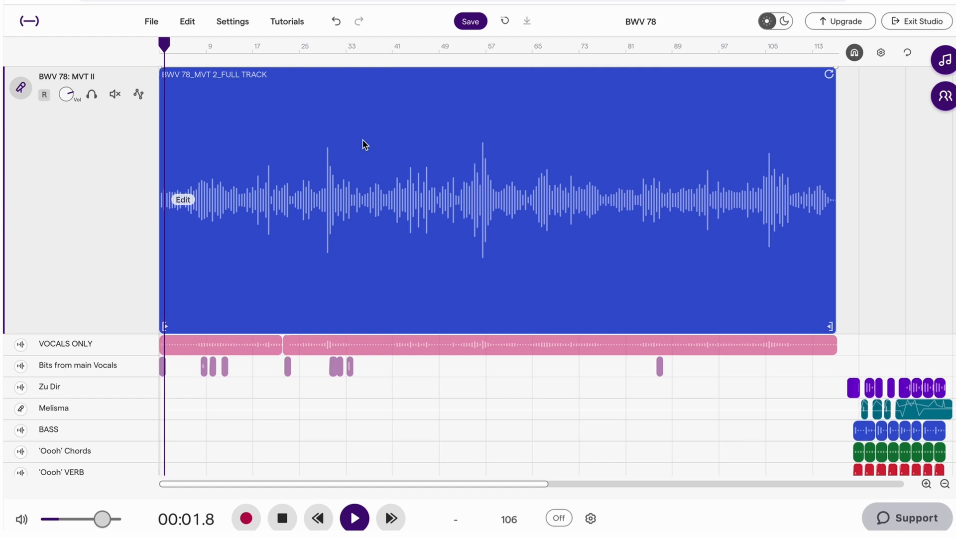
pyautogui.press('space')
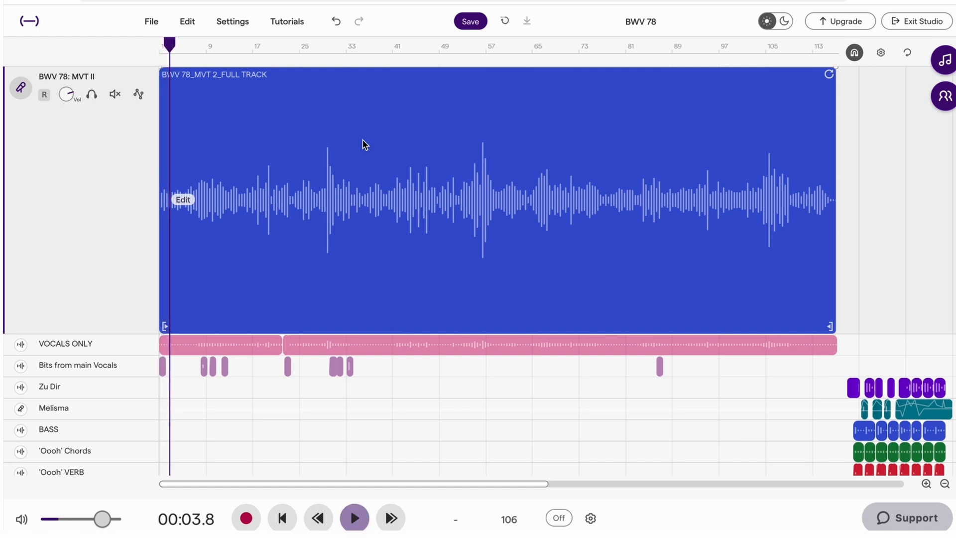
pyautogui.click(160, 49)
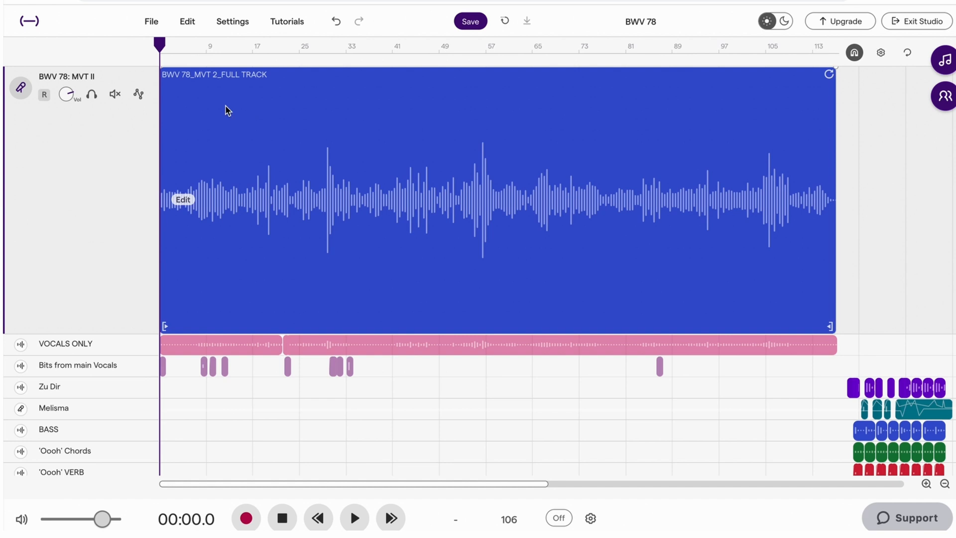
# Play the full-track clip from bar 5 and stop the playhead at the end of the intro, at about 00:14.0
pyautogui.press('-')
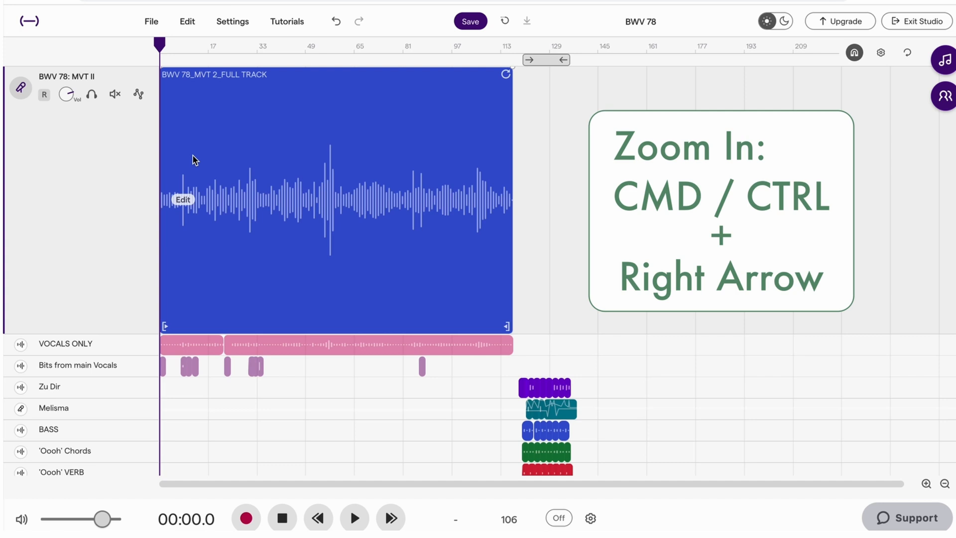
pyautogui.hotkey('ctrl', 'Right')
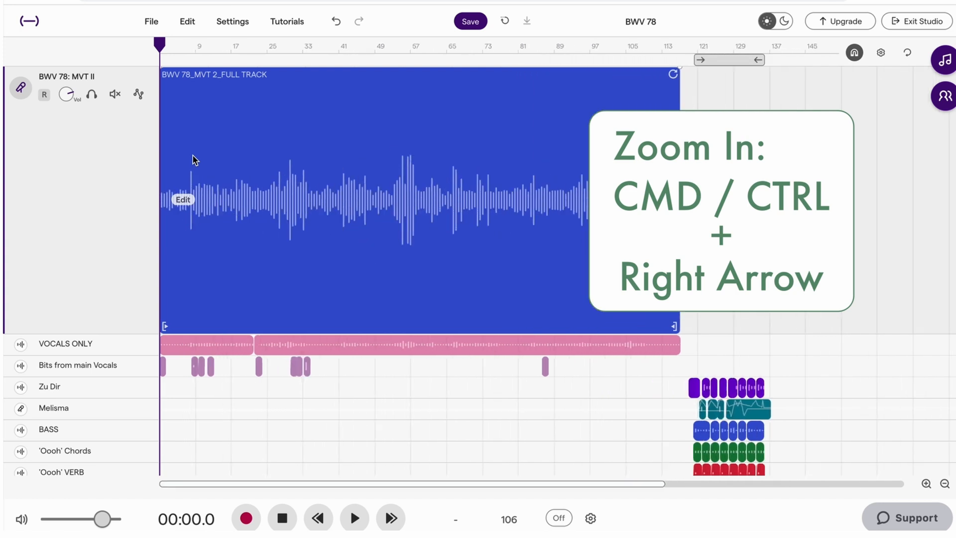
pyautogui.hotkey('ctrl', 'Right')
pyautogui.hotkey('ctrl', 'Right')
pyautogui.hotkey('ctrl', 'Right')
pyautogui.hotkey('ctrl', 'Right')
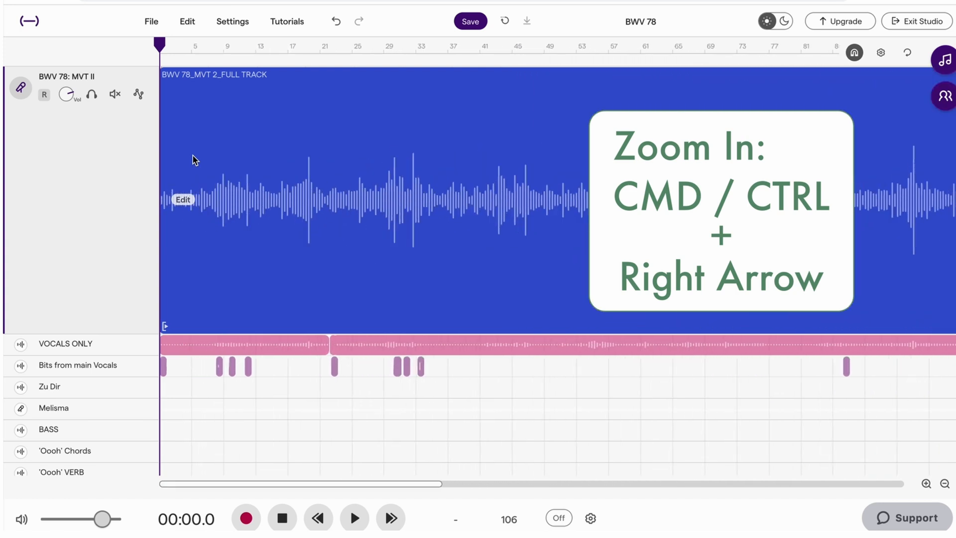
pyautogui.hotkey('ctrl', 'Right')
pyautogui.hotkey('ctrl', 'Right')
pyautogui.hotkey('ctrl', 'Right')
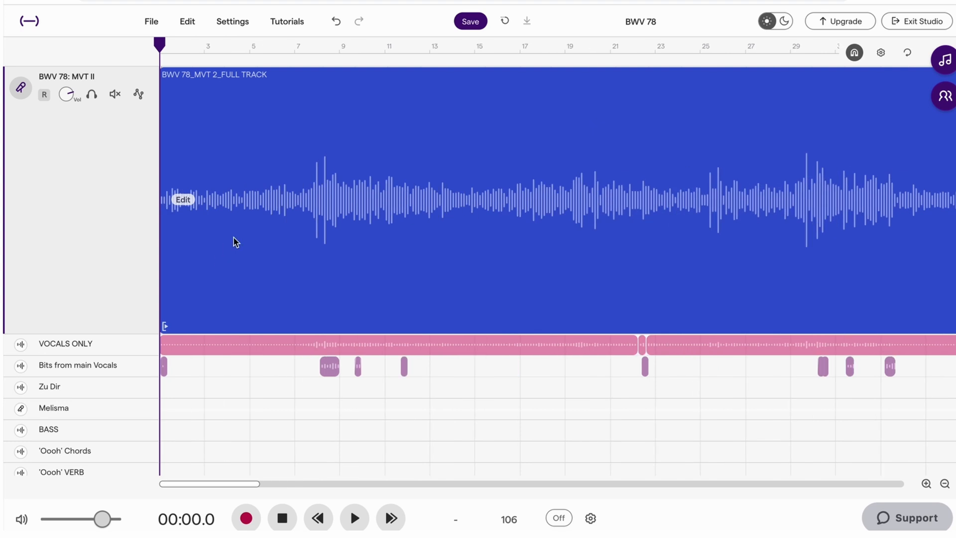
pyautogui.click(259, 50)
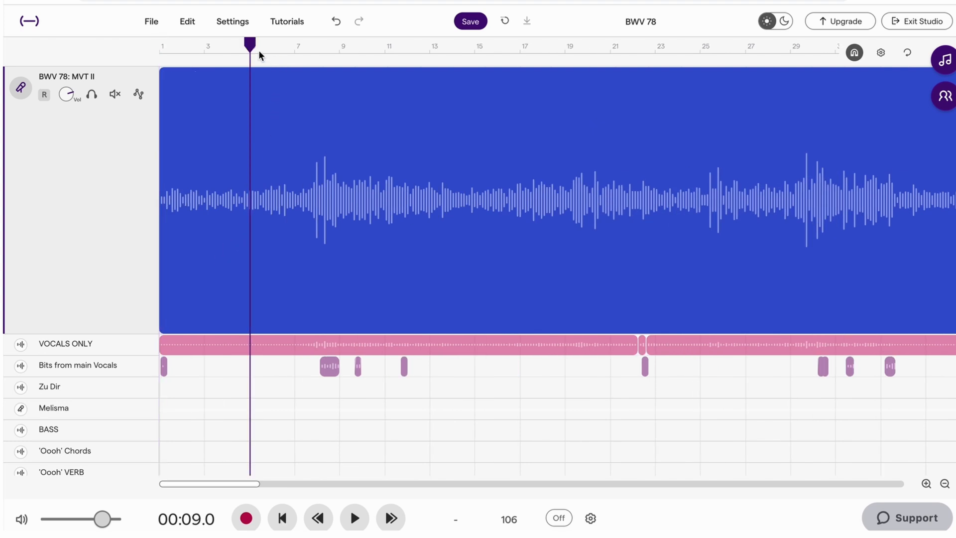
pyautogui.press('space')
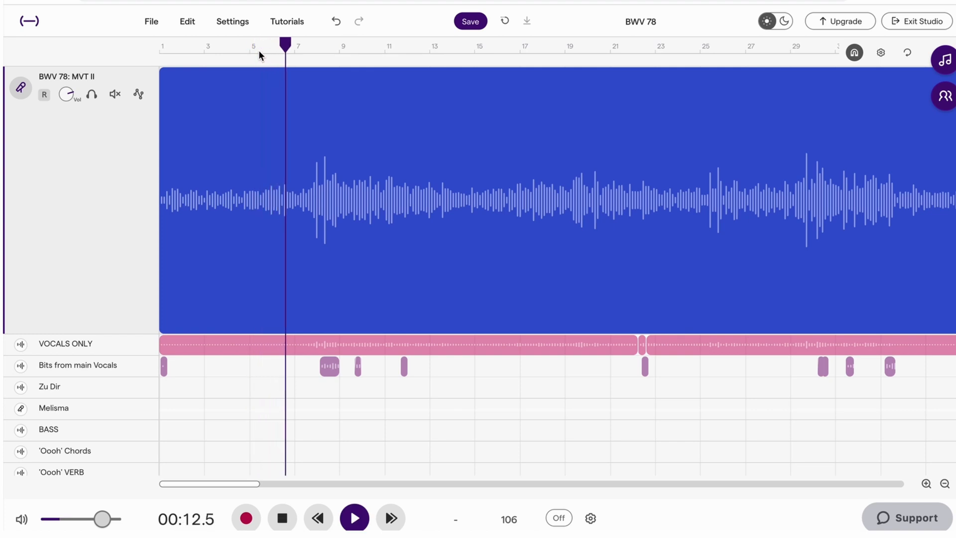
pyautogui.press('space')
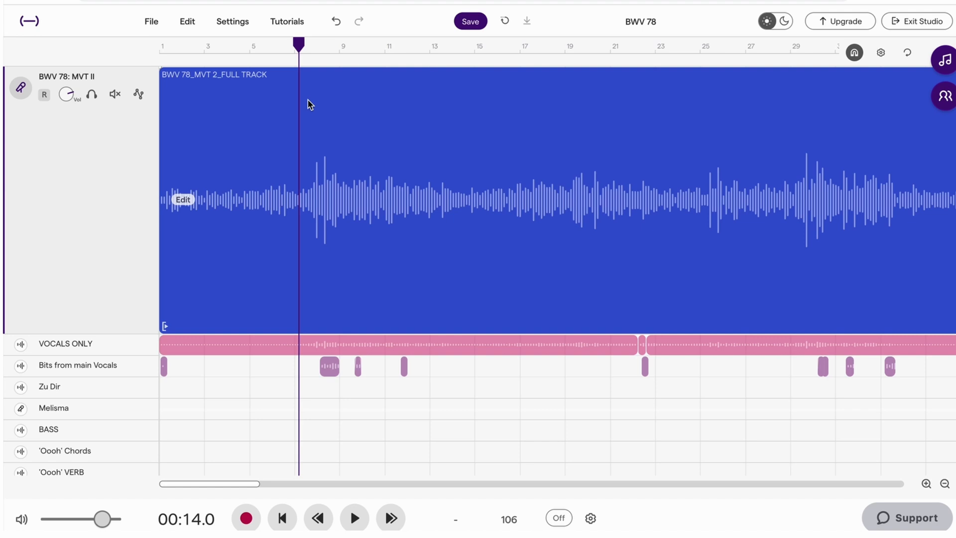
# Split the full-track clip at about 00:14.0 and move the second part about one bar later on the timeline
pyautogui.scroll(10, 308, 99)
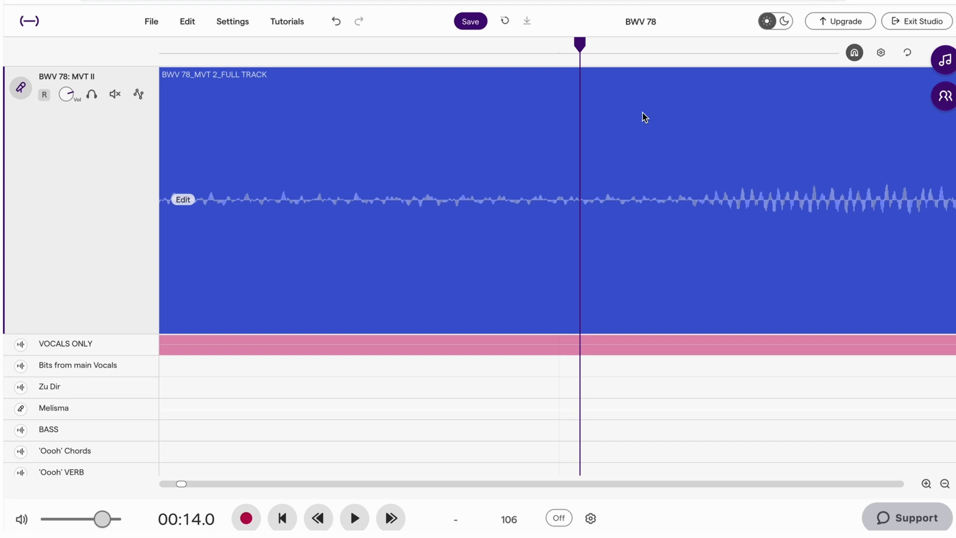
pyautogui.hotkey('ctrl', 'e')
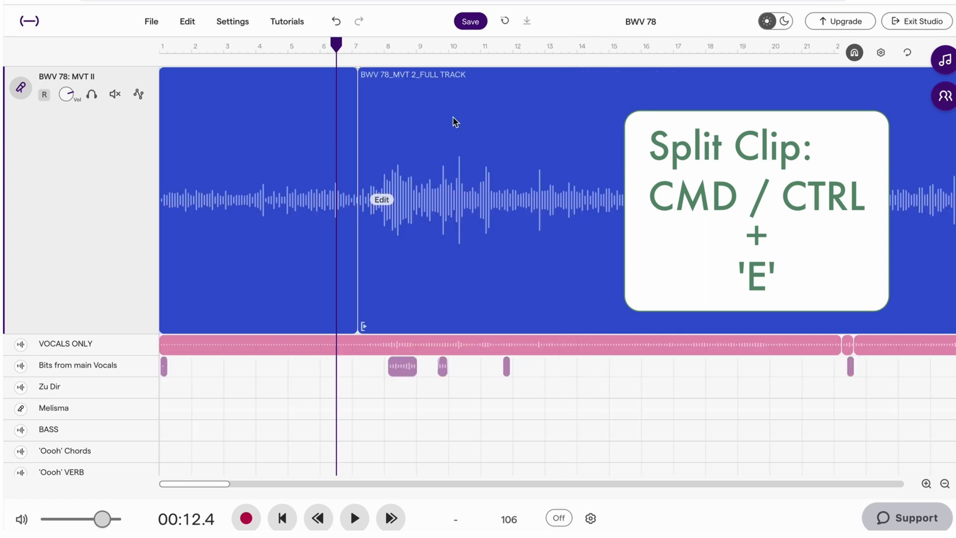
pyautogui.moveTo(453, 121); pyautogui.dragTo(486, 121)
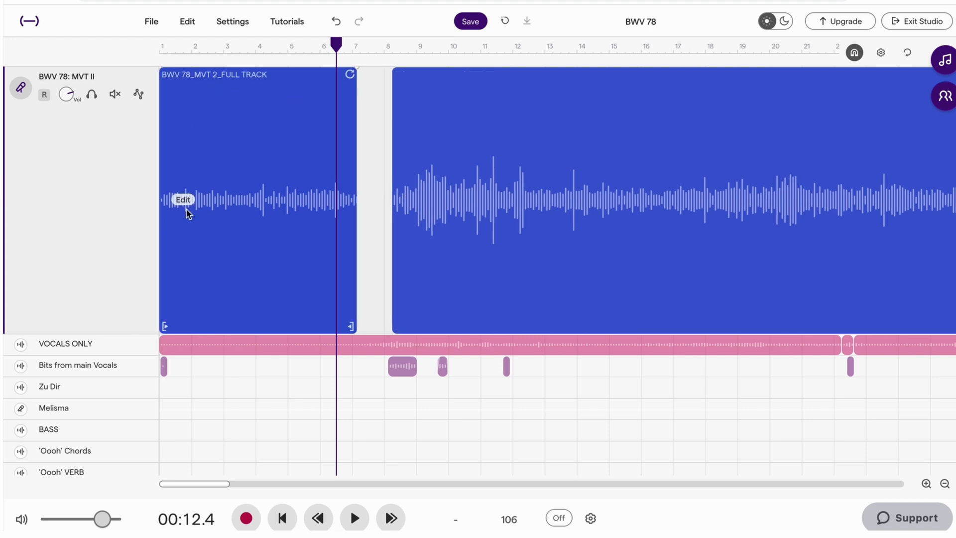
# Rename the first clip on the BWV 78: MVT II track as "BWV 78_Mvt 2 - Ritornello Intro"
pyautogui.click(181, 49)
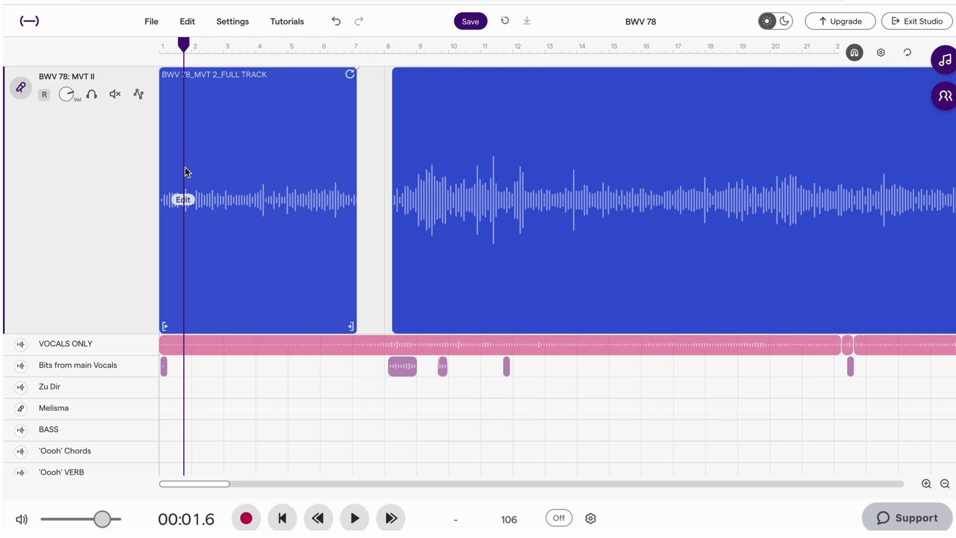
pyautogui.rightClick(182, 200)
pyautogui.click(234, 219)
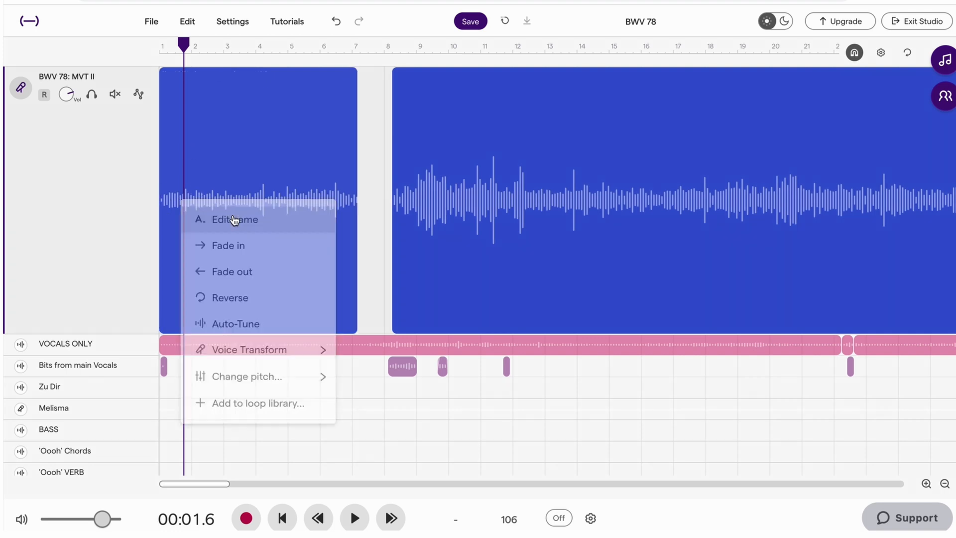
pyautogui.press('BackSpace')
pyautogui.press('BackSpace')
pyautogui.press('BackSpace')
pyautogui.press('BackSpace')
pyautogui.press('BackSpace')
pyautogui.press('BackSpace')
pyautogui.press('BackSpace')
pyautogui.press('BackSpace')
pyautogui.press('BackSpace')
pyautogui.press('BackSpace')
pyautogui.press('BackSpace')
pyautogui.write('- Ritornello Intro')
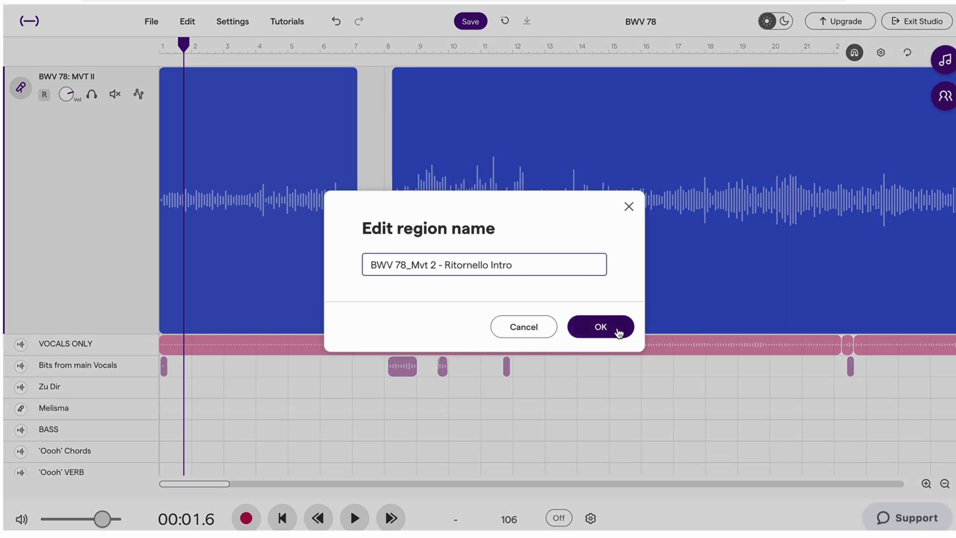
pyautogui.click(603, 326)
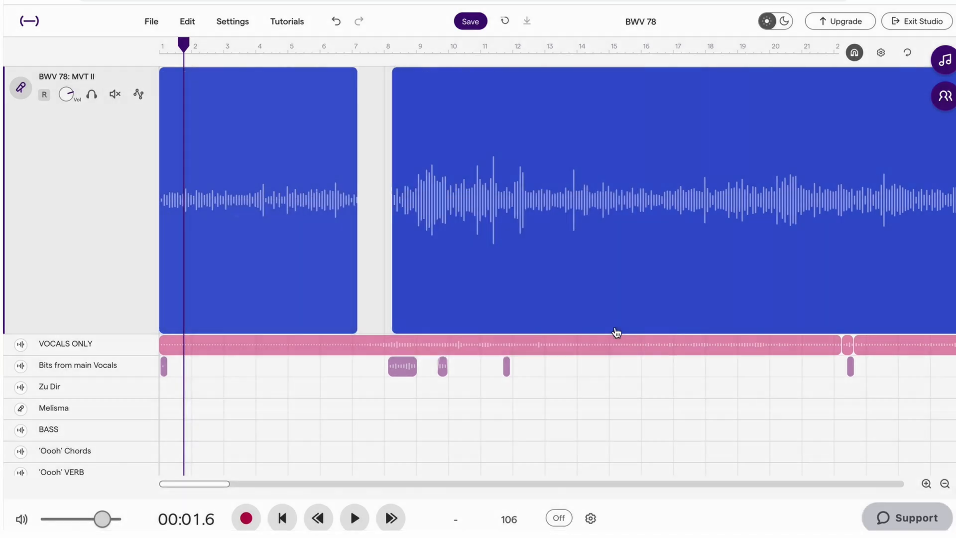
# Play the Ritornello Intro clip from its start and again from about bar 6 to check how it ends
pyautogui.click(168, 45)
pyautogui.click(156, 47)
pyautogui.press('space')
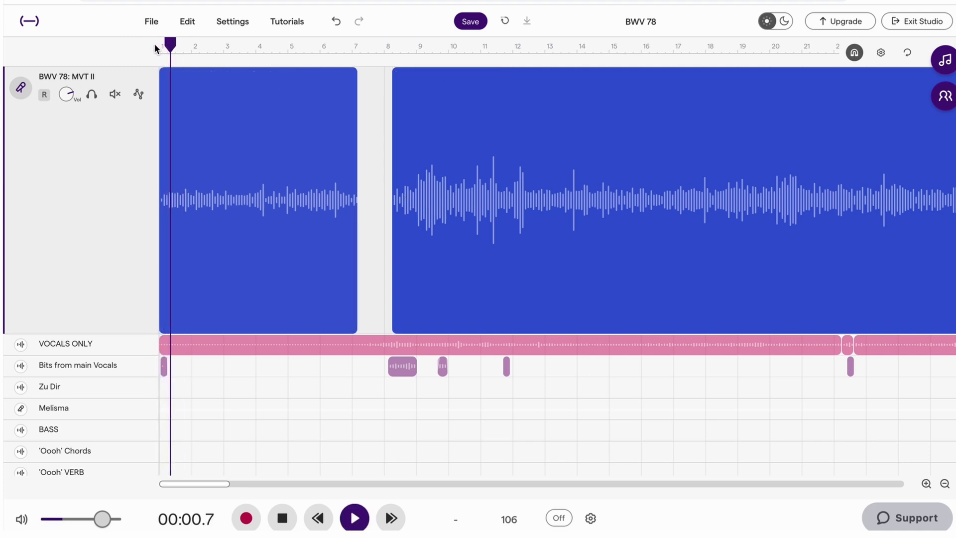
pyautogui.click(317, 46)
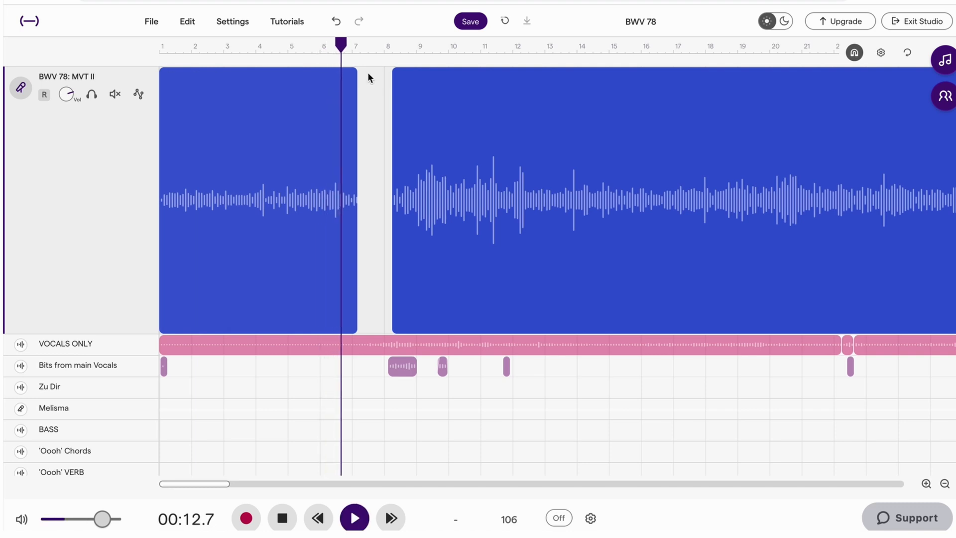
pyautogui.press('space')
pyautogui.click(279, 155)
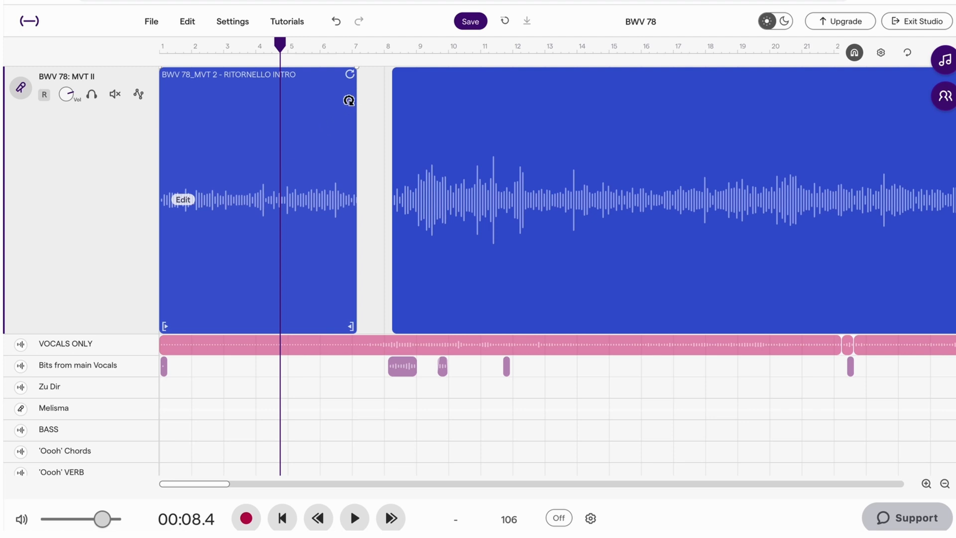
# Add a fade-out to the Ritornello Intro clip, running from about bar 6.5 to the clip's end
pyautogui.click(339, 45)
pyautogui.moveTo(354, 68)
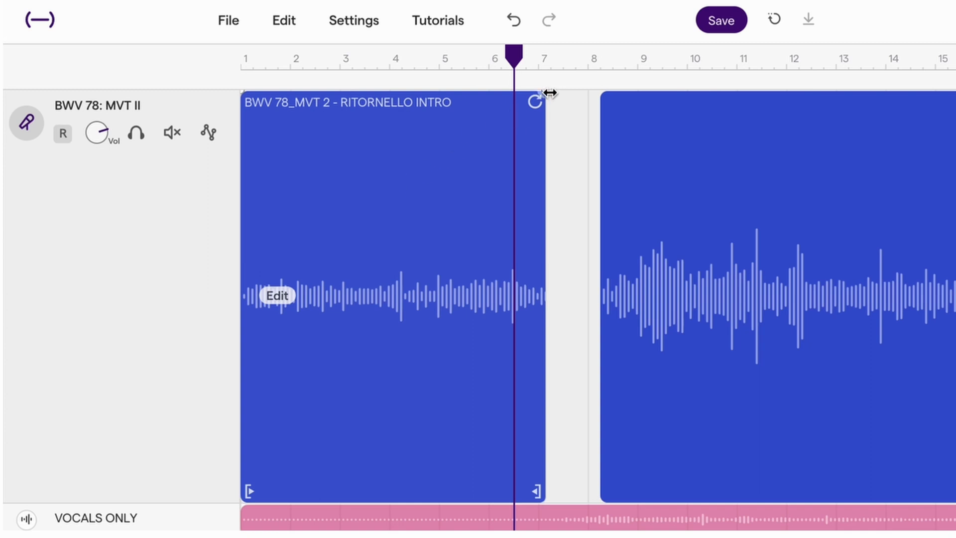
pyautogui.moveTo(549, 92); pyautogui.dragTo(518, 94)
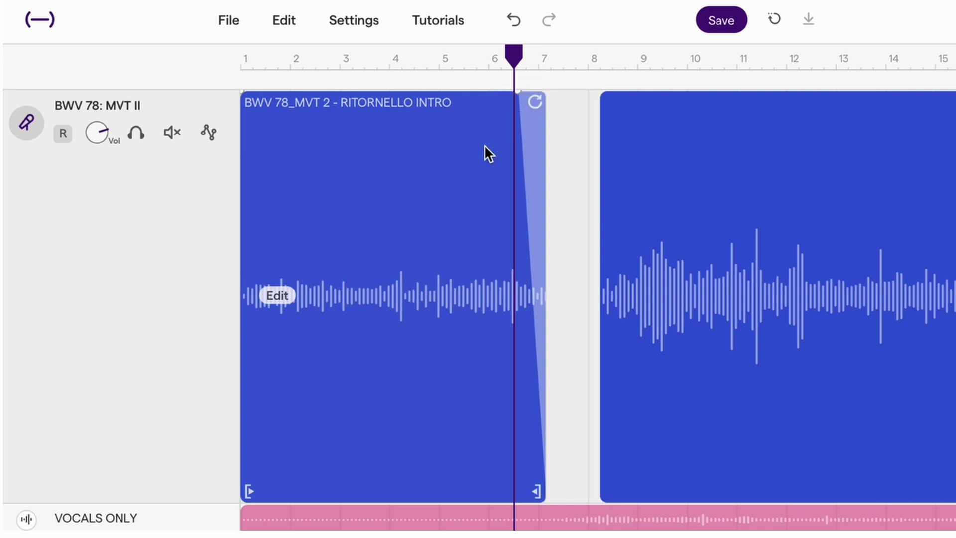
pyautogui.moveTo(487, 50); pyautogui.dragTo(491, 50)
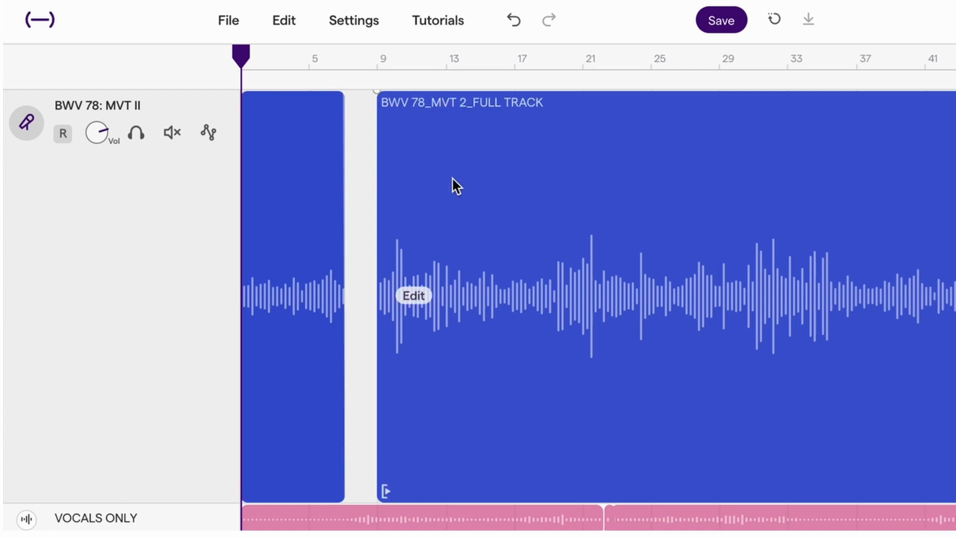
# Move the remaining full-track clip much later on the timeline, past bar 41, to clear the space after the intro
pyautogui.moveTo(453, 180); pyautogui.dragTo(955, 172)
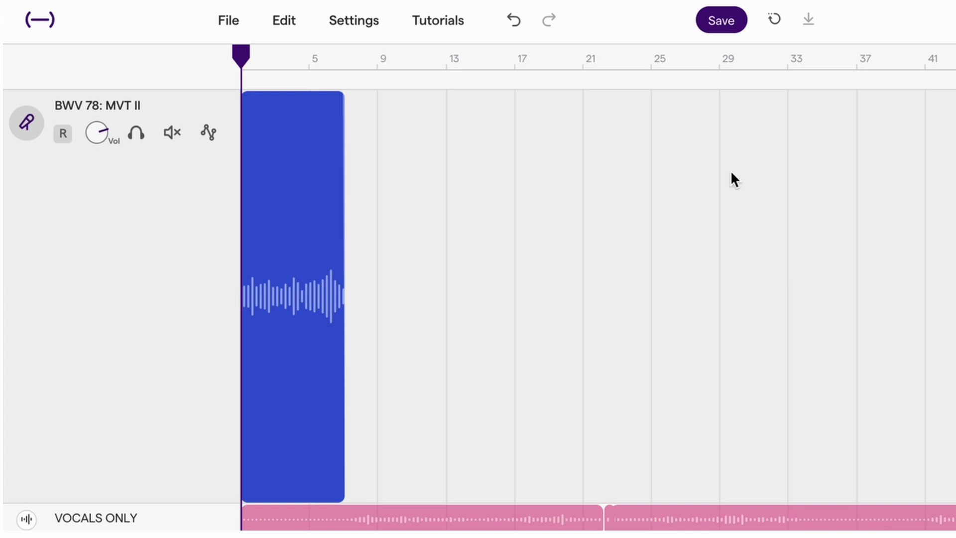
# Copy the Ritornello Intro clip and paste copies of it on the same track at bars 9, 17 and 25
pyautogui.moveTo(295, 161)
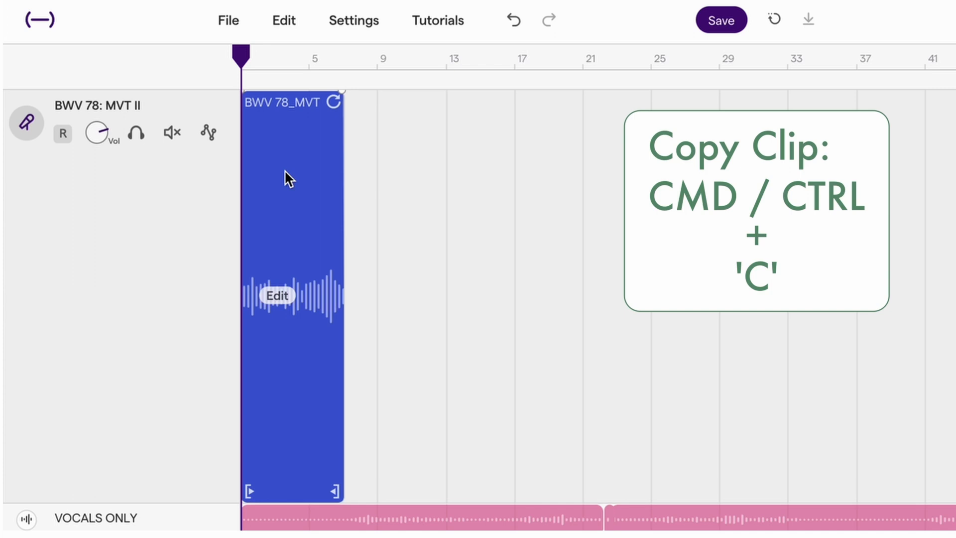
pyautogui.click(380, 56)
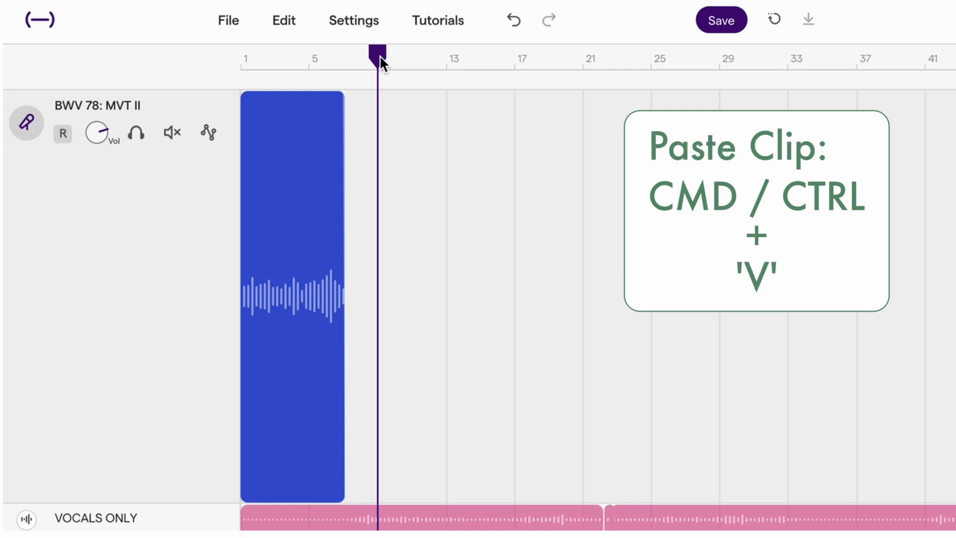
pyautogui.hotkey('ctrl', 'v')
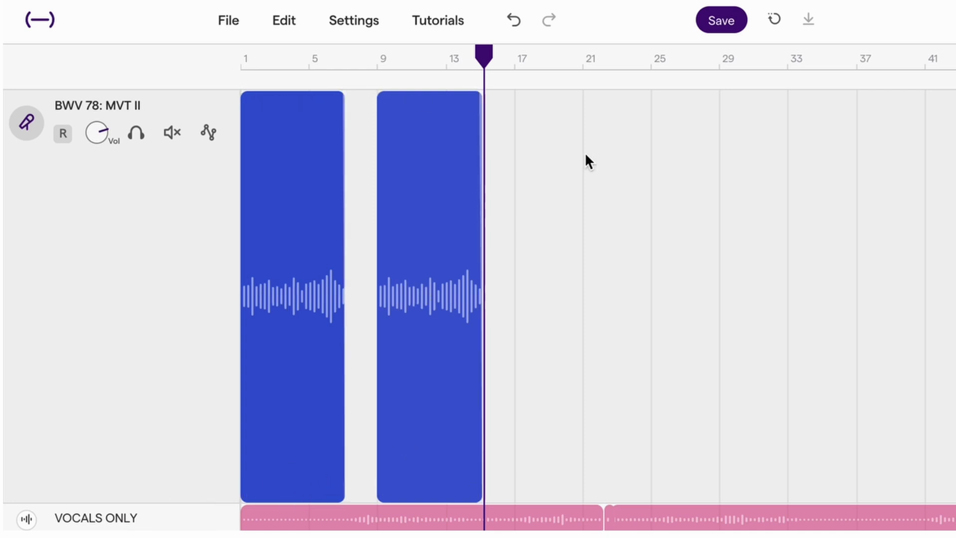
pyautogui.click(517, 60)
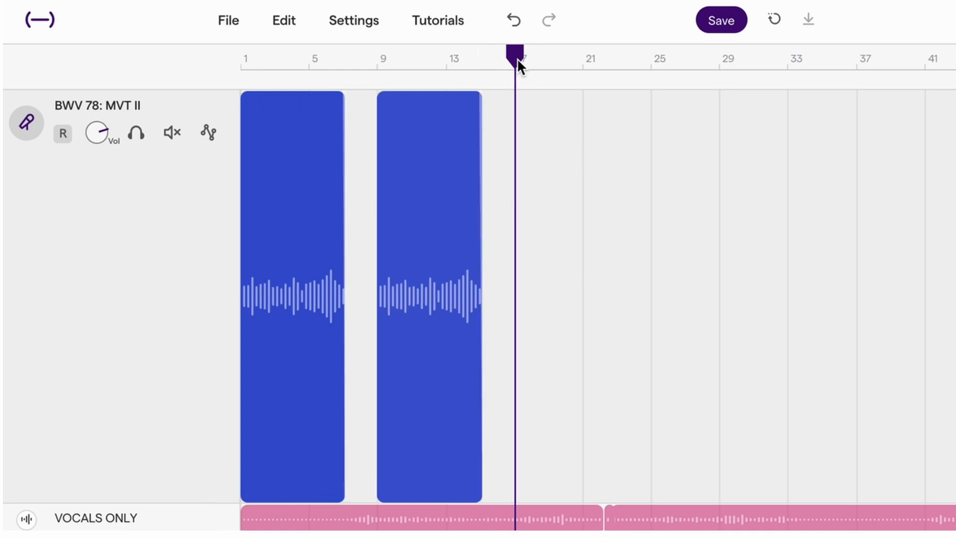
pyautogui.hotkey('ctrl', 'v')
pyautogui.click(647, 55)
pyautogui.hotkey('ctrl', 'v')
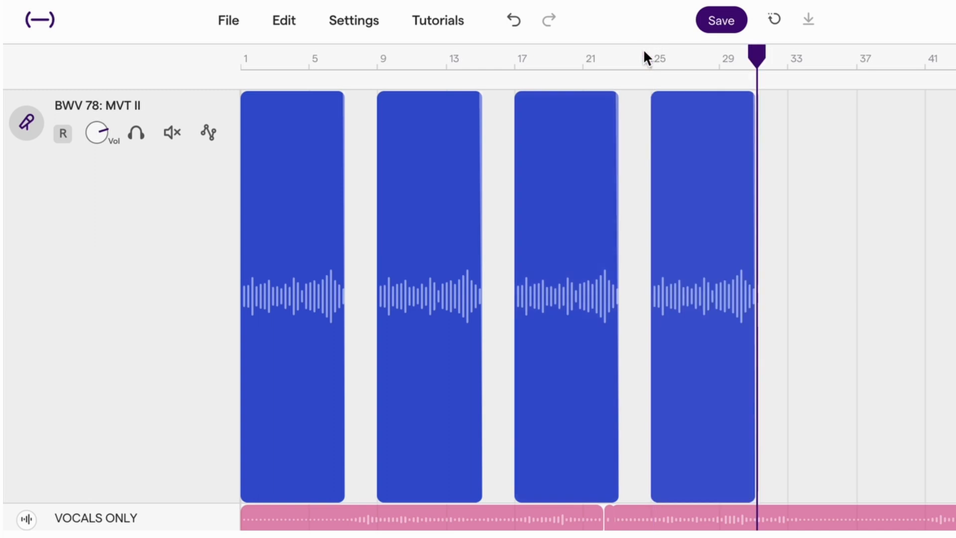
# Return the playhead to bar 1 and duplicate the Ritornello Intro clip so that the copy starts at bar 9
pyautogui.click(377, 58)
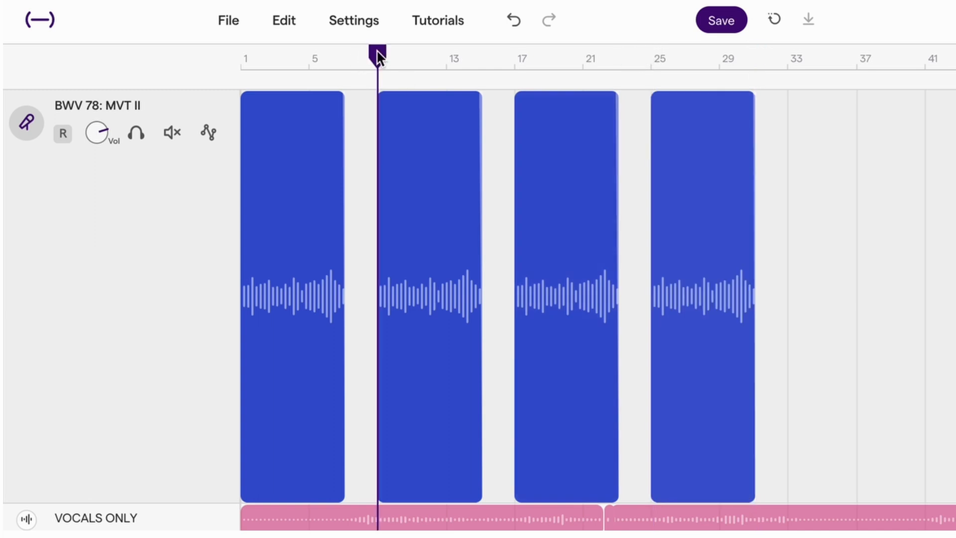
pyautogui.click(246, 63)
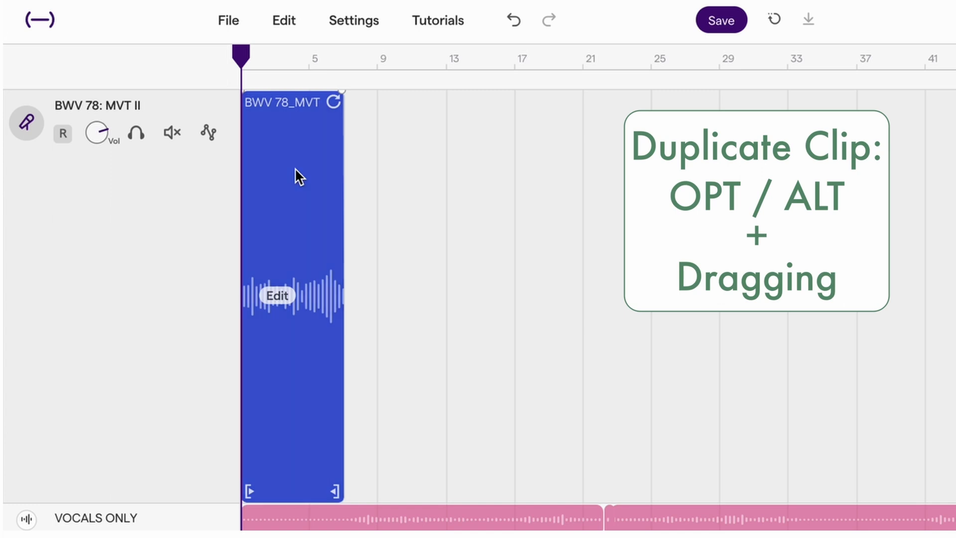
pyautogui.moveTo(294, 169); pyautogui.dragTo(460, 175)
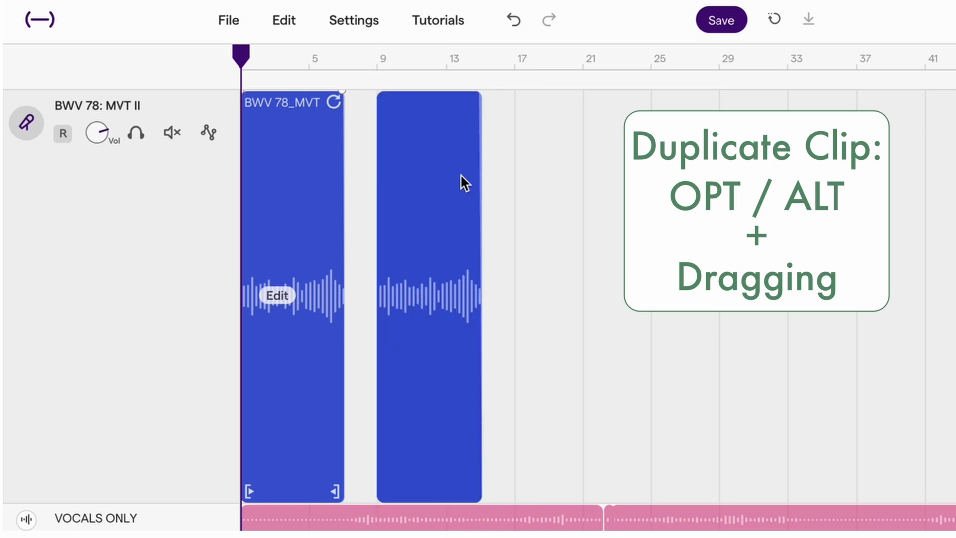
# Duplicate the bar 9 clip to bar 17 and delete that extra copy
pyautogui.click(443, 171)
pyautogui.moveTo(443, 169); pyautogui.dragTo(571, 178)
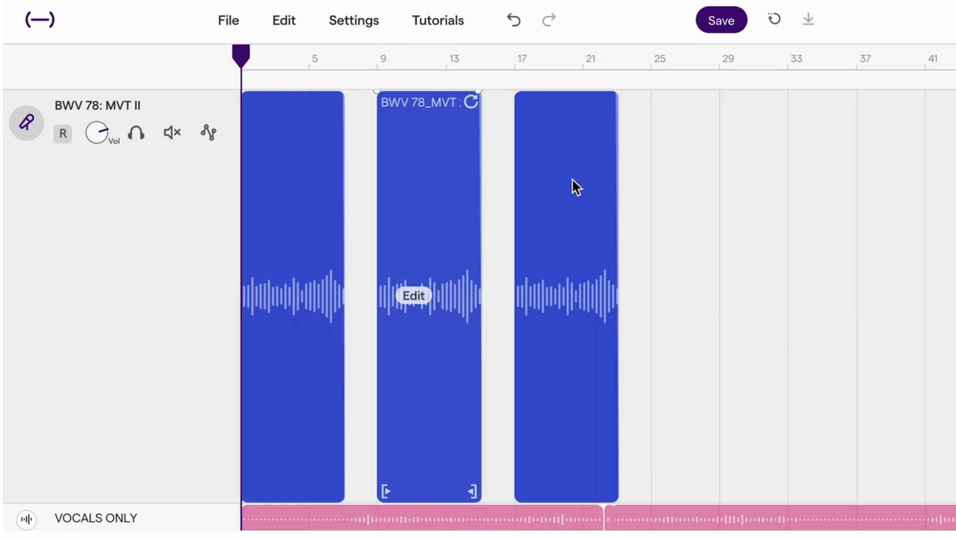
pyautogui.moveTo(684, 136); pyautogui.dragTo(549, 241)
pyautogui.press('Delete')
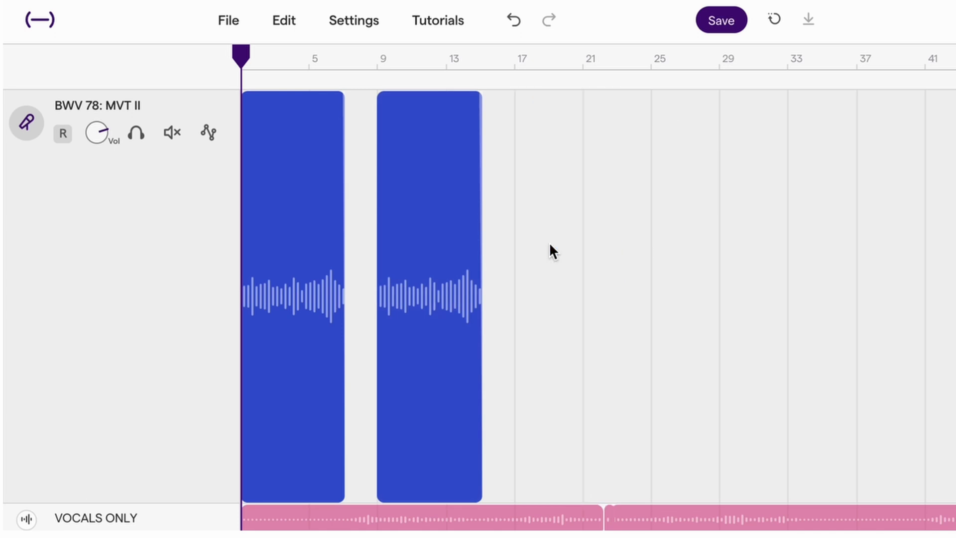